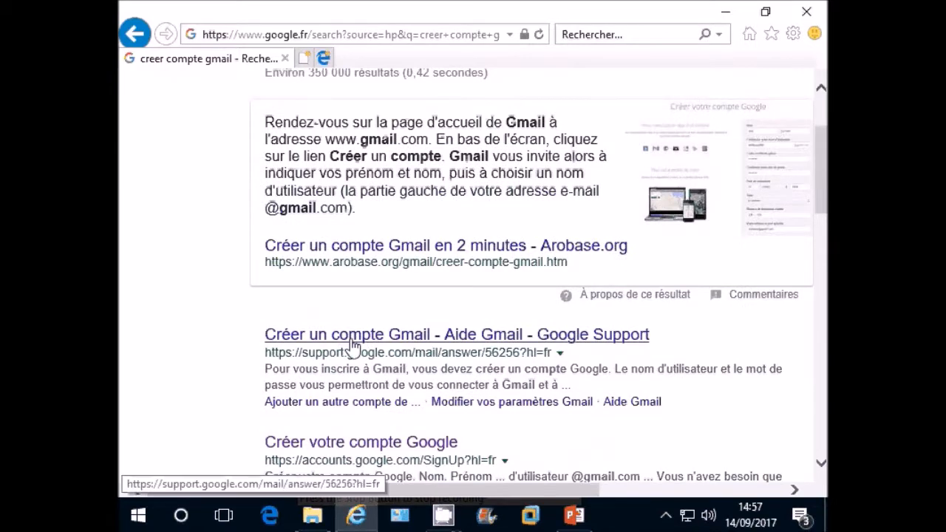
# - Open the Gmail help article and bring up the Create your Google Account sign-up form
pyautogui.click(353, 345)
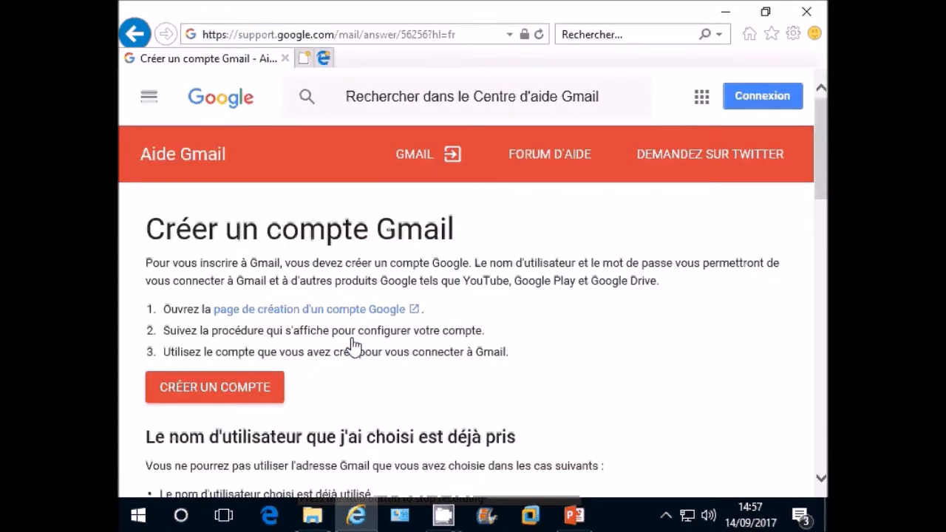
pyautogui.click(255, 392)
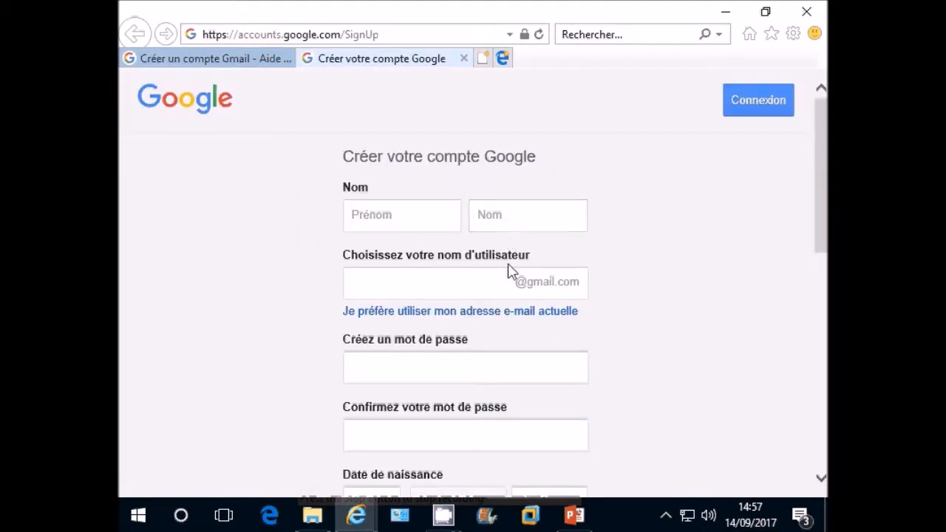
pyautogui.scroll(-4, 517, 344)
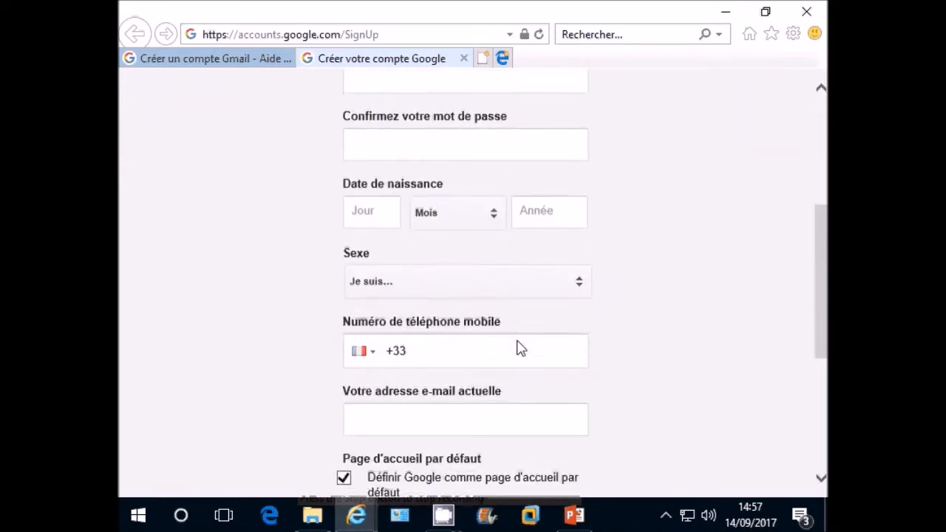
pyautogui.scroll(-1, 521, 349)
pyautogui.scroll(-3, 521, 349)
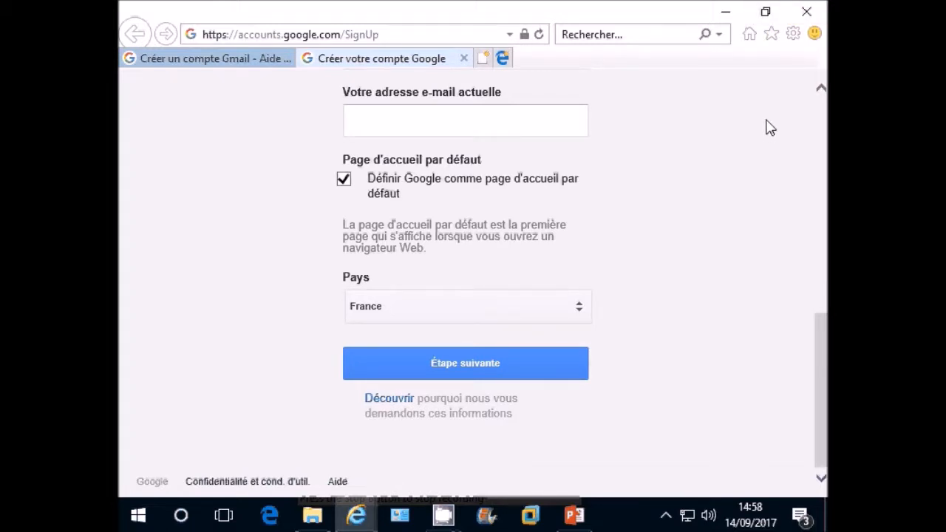
# - Return to the Google home page and enter the query 'serveur smtp arobase'
pyautogui.click(749, 33)
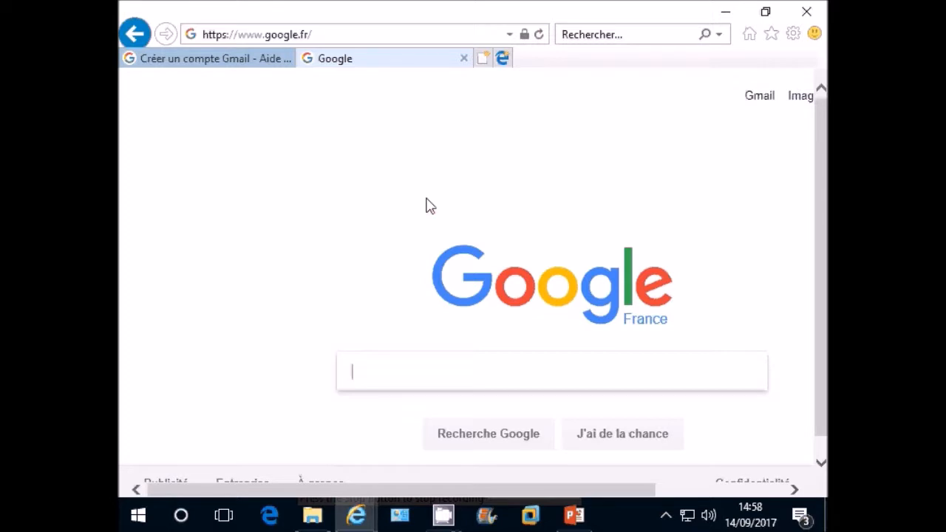
pyautogui.write('serve')
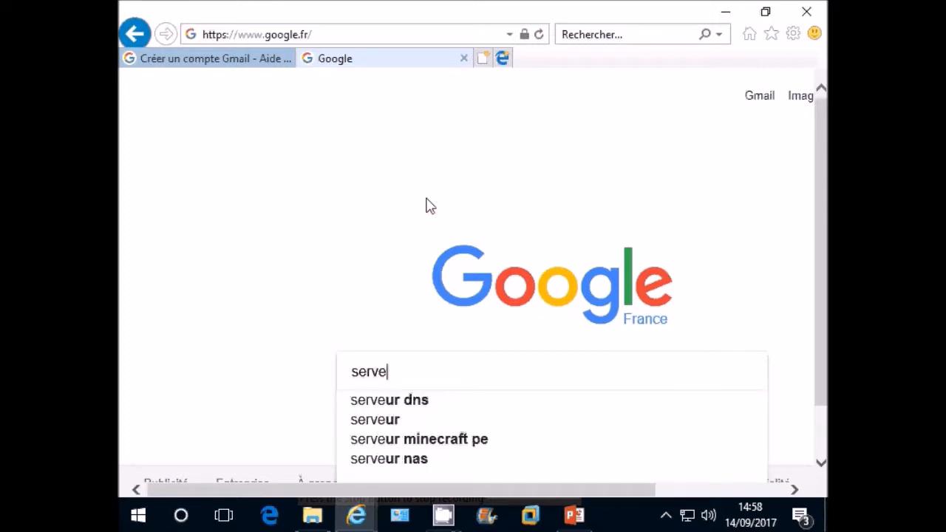
pyautogui.write('ur smtp ')
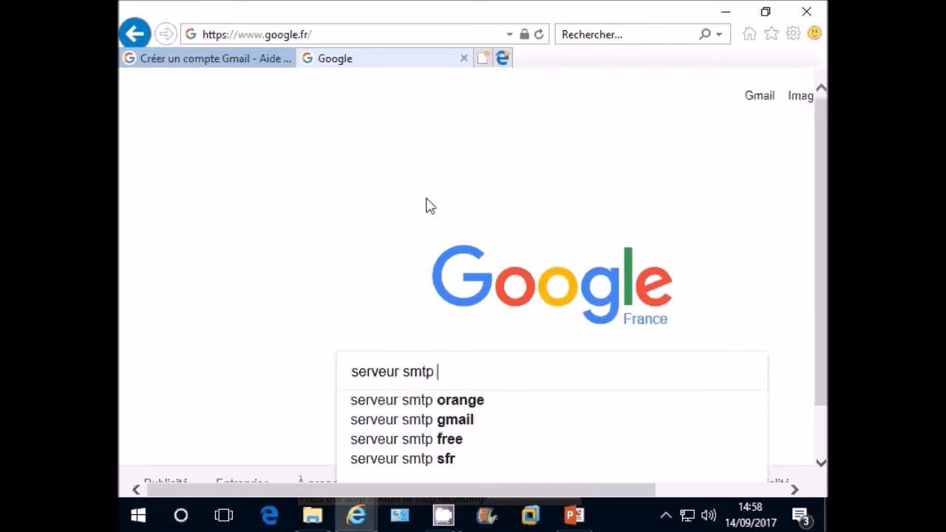
pyautogui.write('arobase')
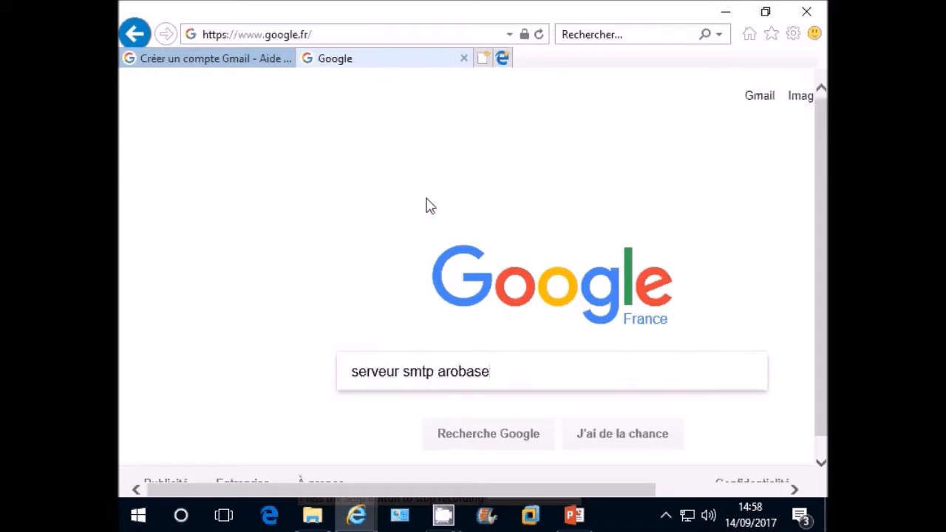
# - Search and open Arobase.org's page of POP, IMAP and SMTP server addresses
pyautogui.press('Return')
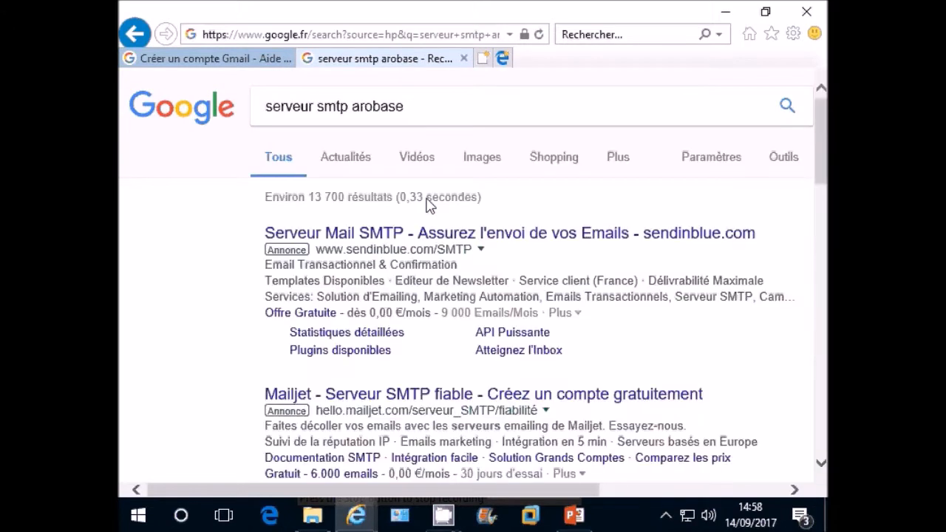
pyautogui.scroll(-3, 429, 205)
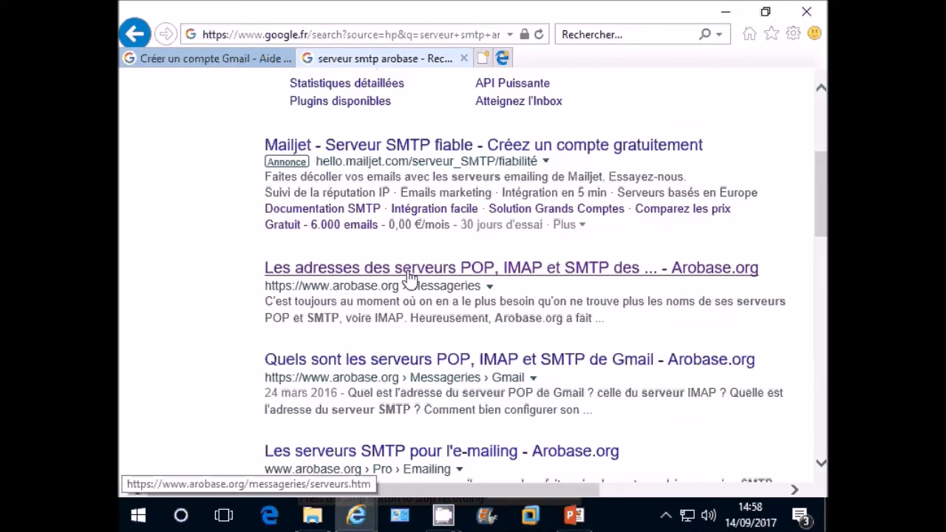
pyautogui.click(409, 276)
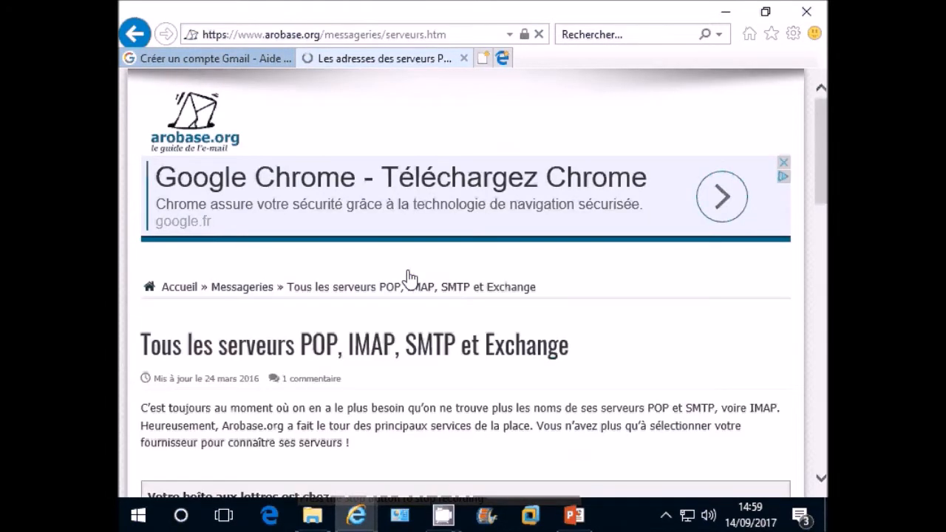
# - Pick Gmail from the provider list to show its POP, IMAP and SMTP servers
pyautogui.scroll(-2, 410, 277)
pyautogui.scroll(-2, 411, 278)
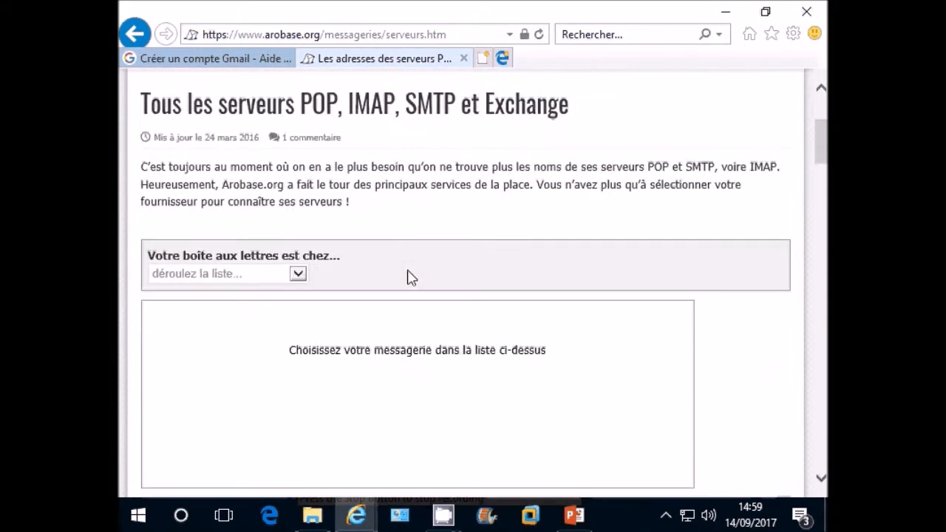
pyautogui.click(298, 276)
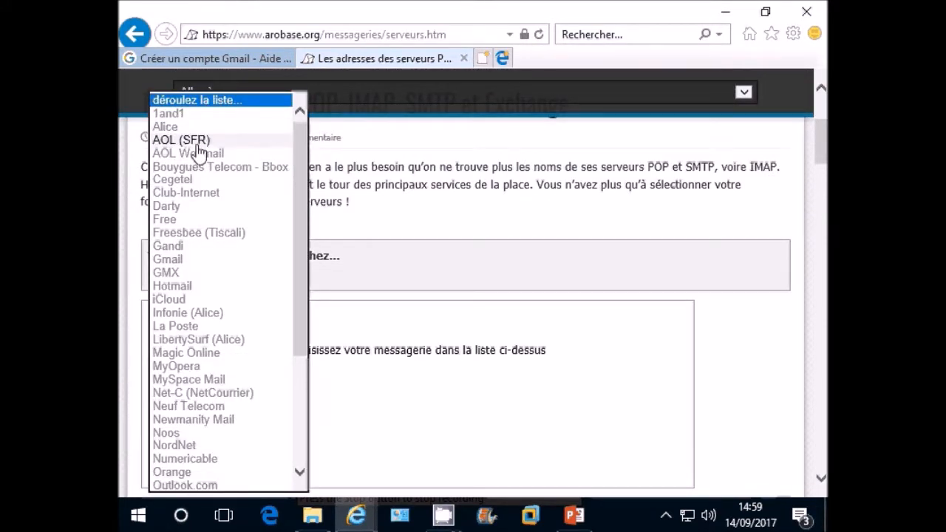
pyautogui.click(168, 259)
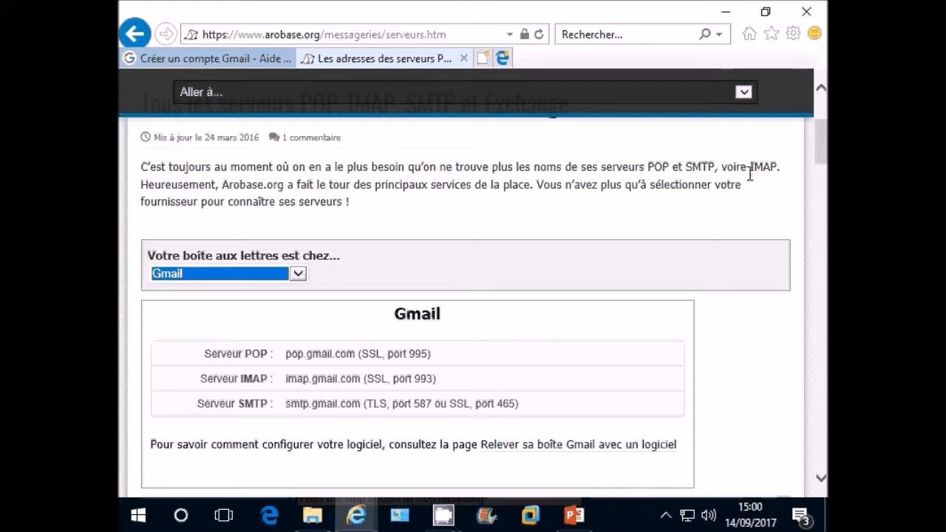
# - Close the browser with all its tabs, then launch Outlook 2016 from the Start menu's Office folder
pyautogui.click(804, 11)
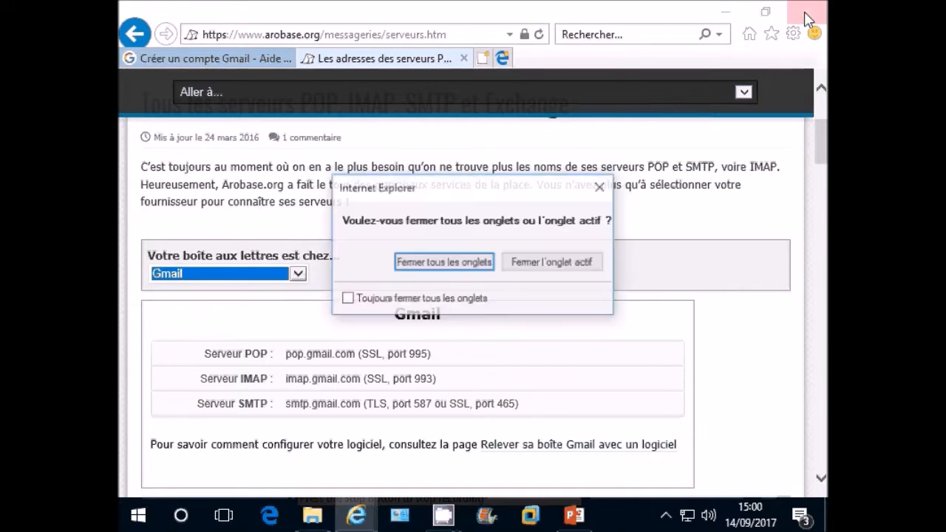
pyautogui.click(473, 262)
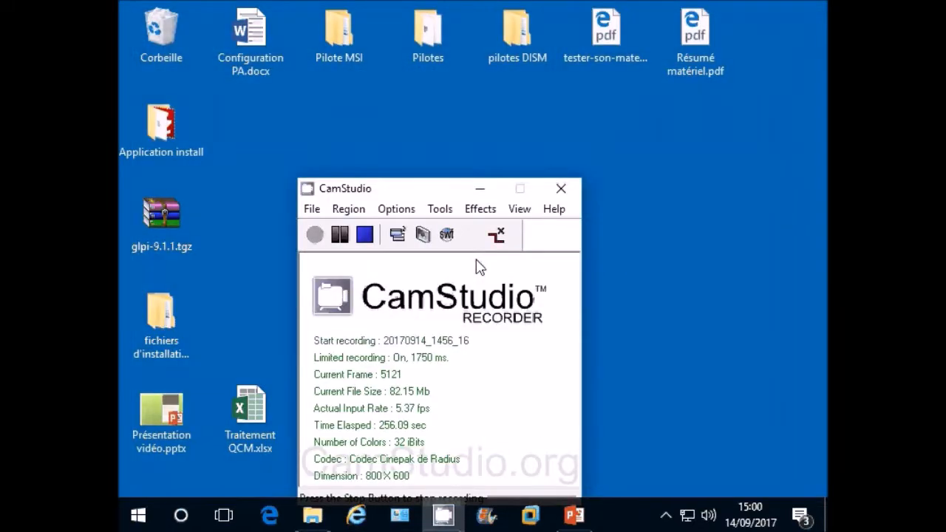
pyautogui.click(139, 521)
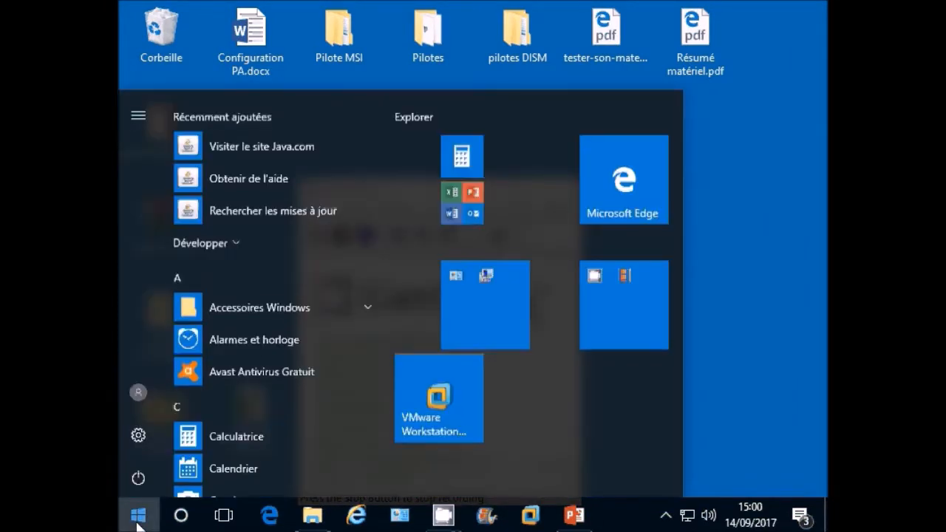
pyautogui.click(470, 212)
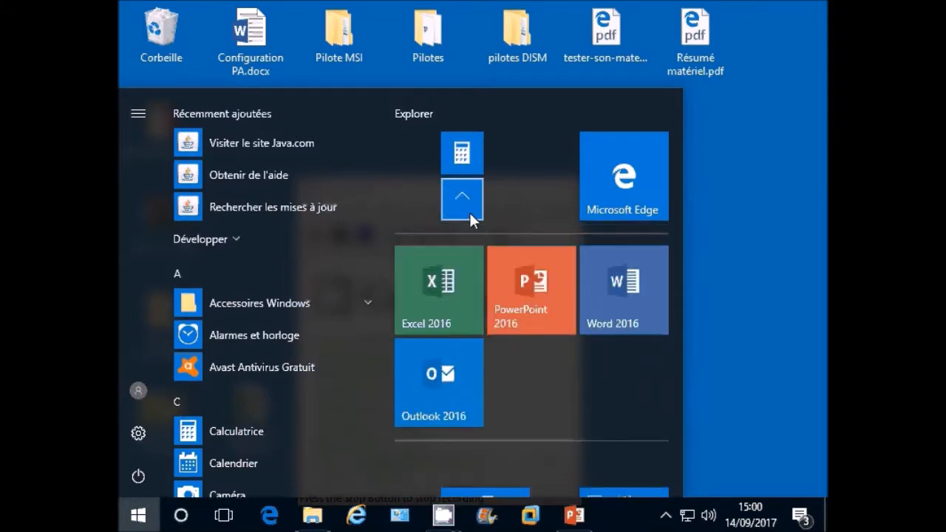
pyautogui.click(442, 386)
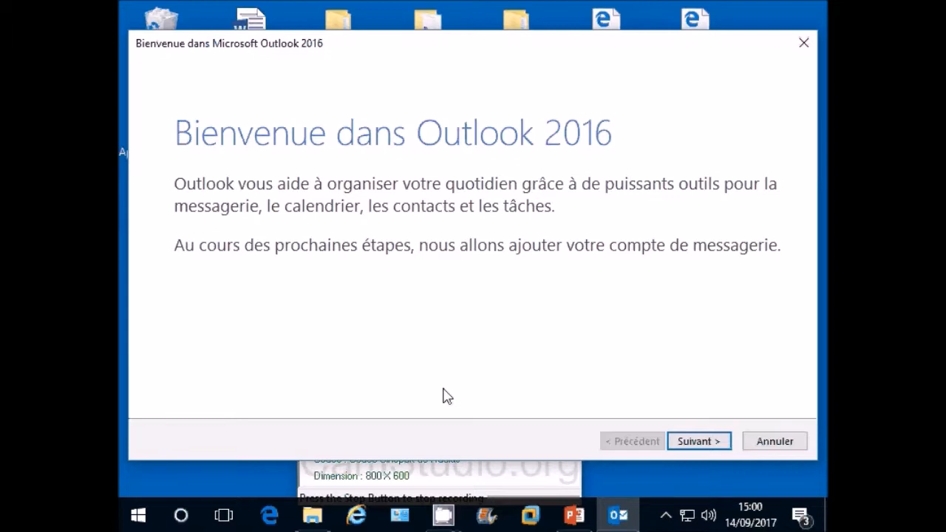
pyautogui.click(699, 441)
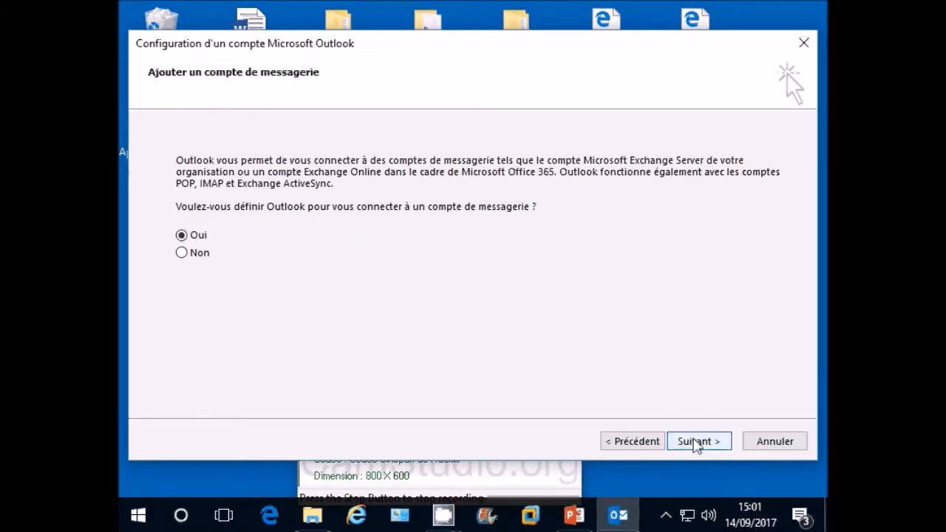
# - Confirm with Oui that an email account should be connected
pyautogui.click(692, 441)
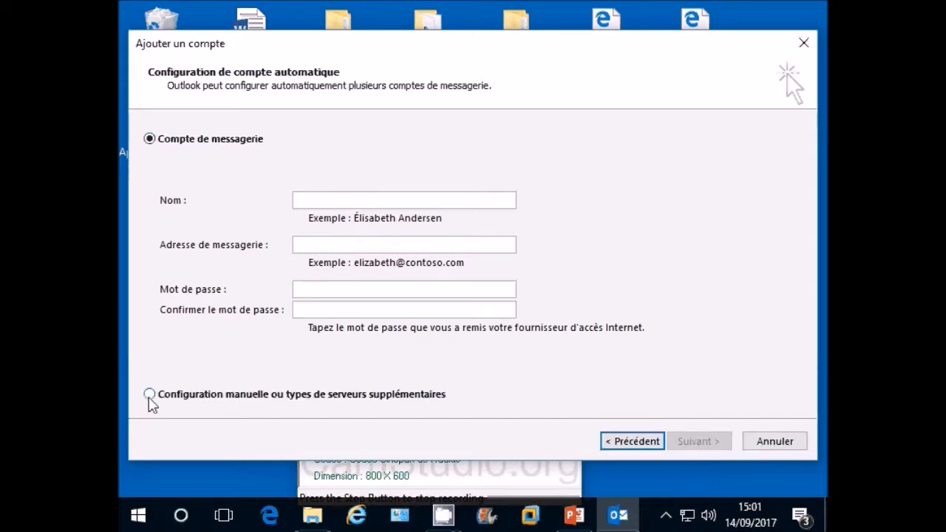
# - Choose manual configuration and select POP ou IMAP as the account service type
pyautogui.click(150, 395)
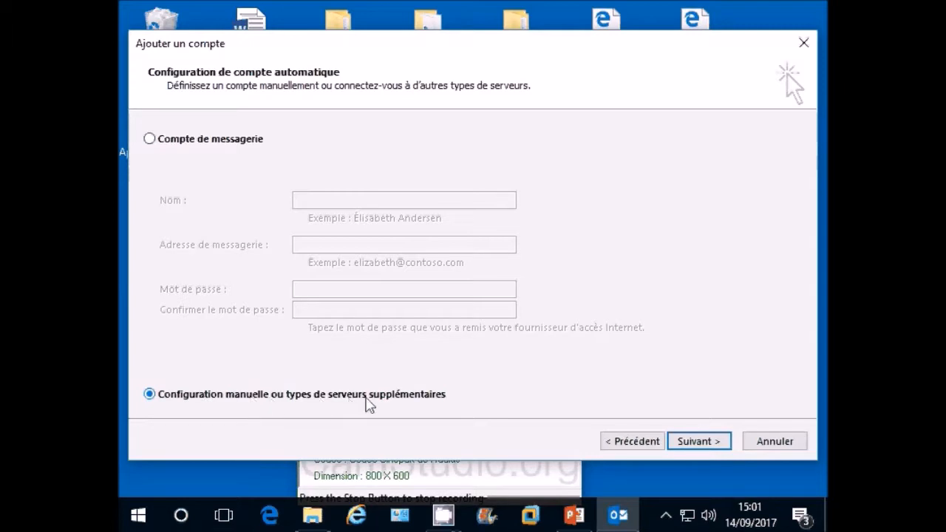
pyautogui.click(714, 446)
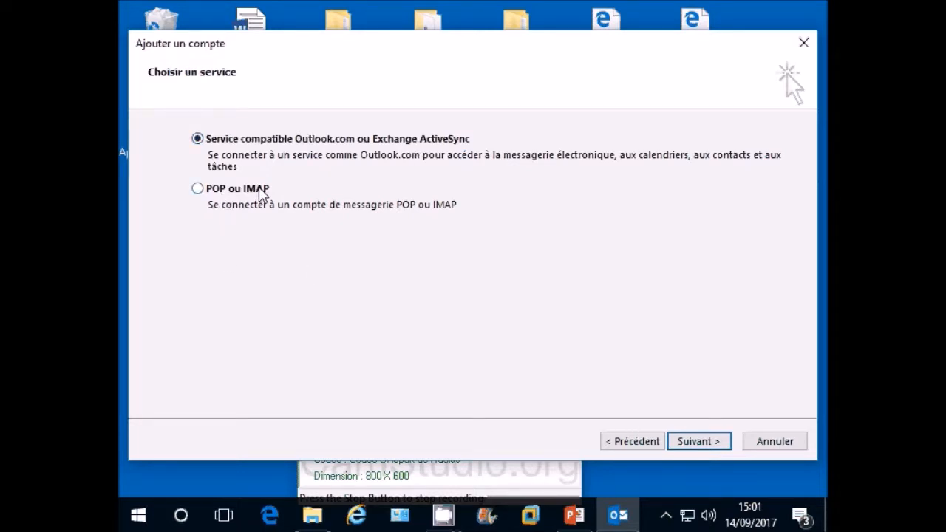
pyautogui.click(197, 189)
# - In the POP and IMAP settings form, enter the user's name and Gmail address
pyautogui.click(696, 441)
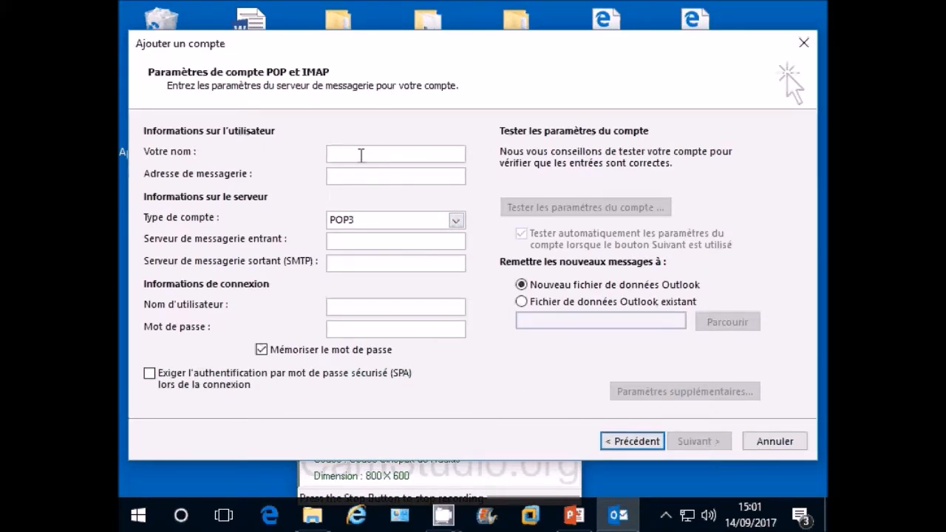
pyautogui.click(362, 155)
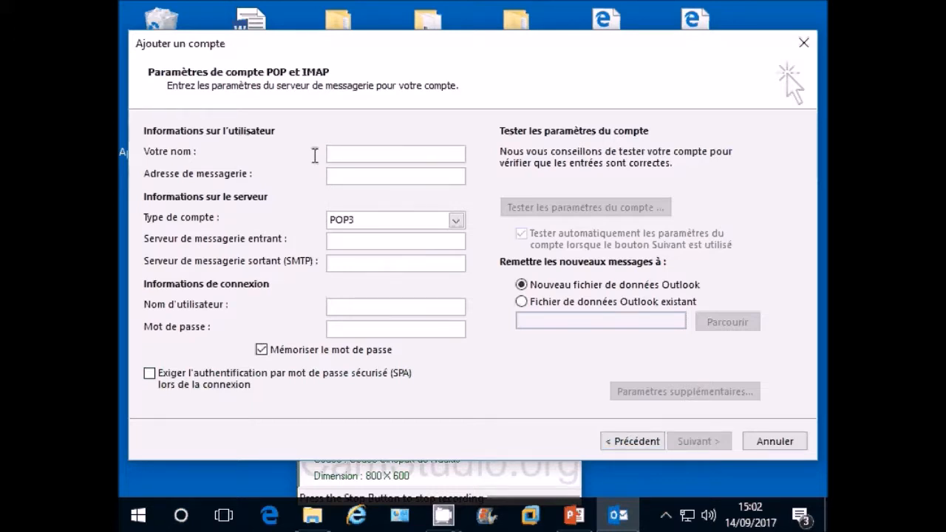
pyautogui.write('Yannick')
pyautogui.click(354, 177)
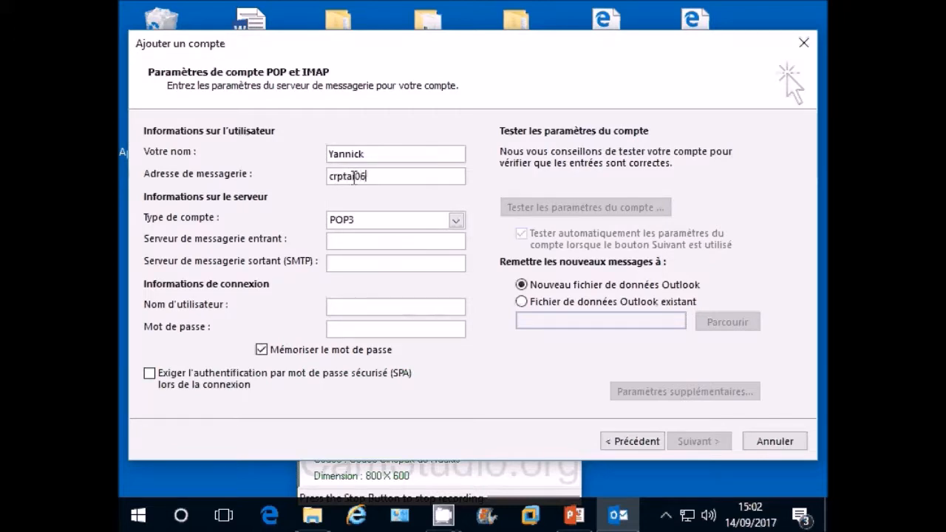
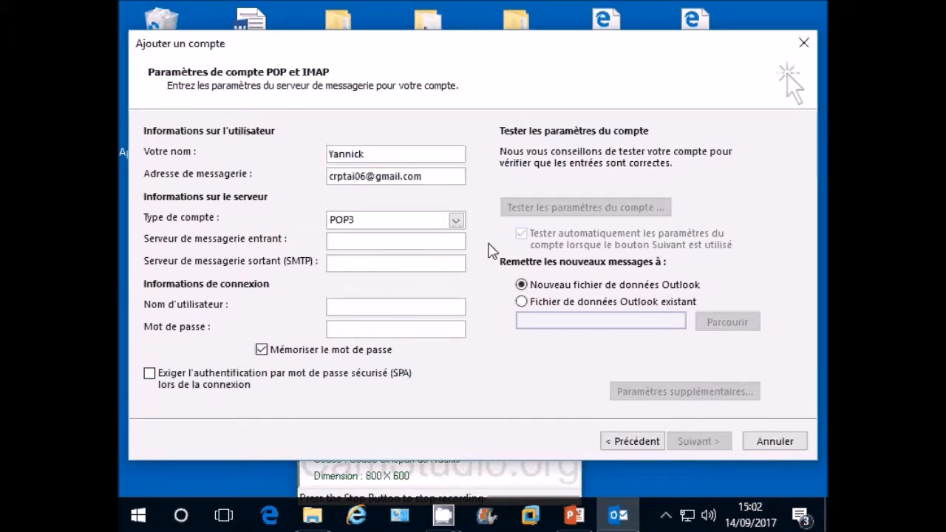
# - Change the account type from POP3 to IMAP
pyautogui.click(455, 221)
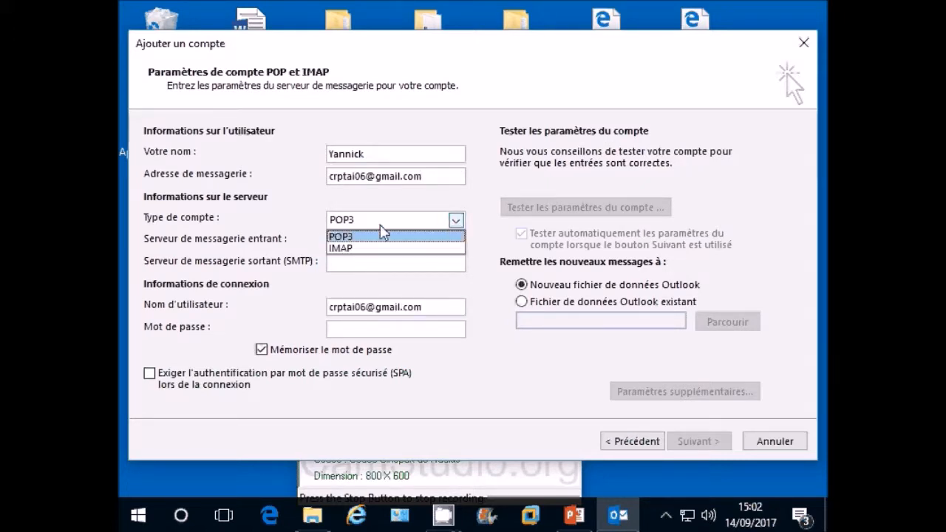
pyautogui.click(347, 249)
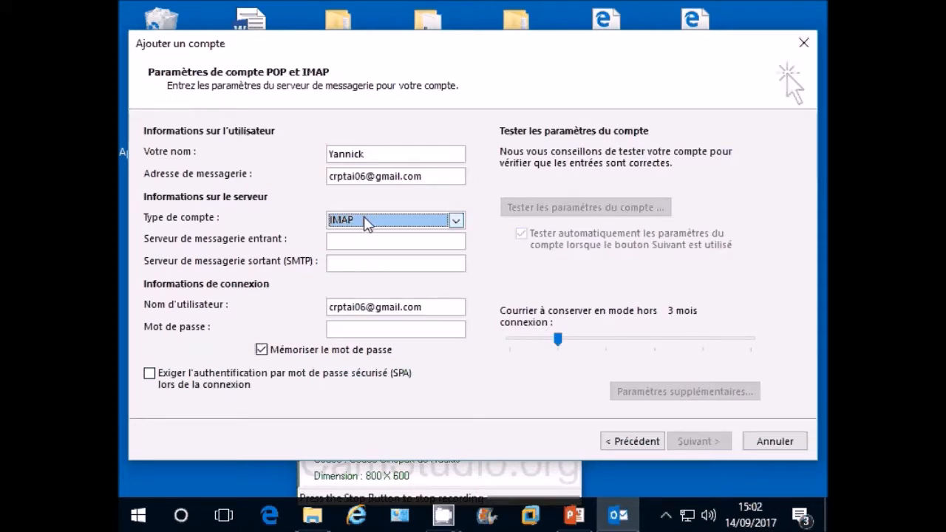
pyautogui.click(352, 241)
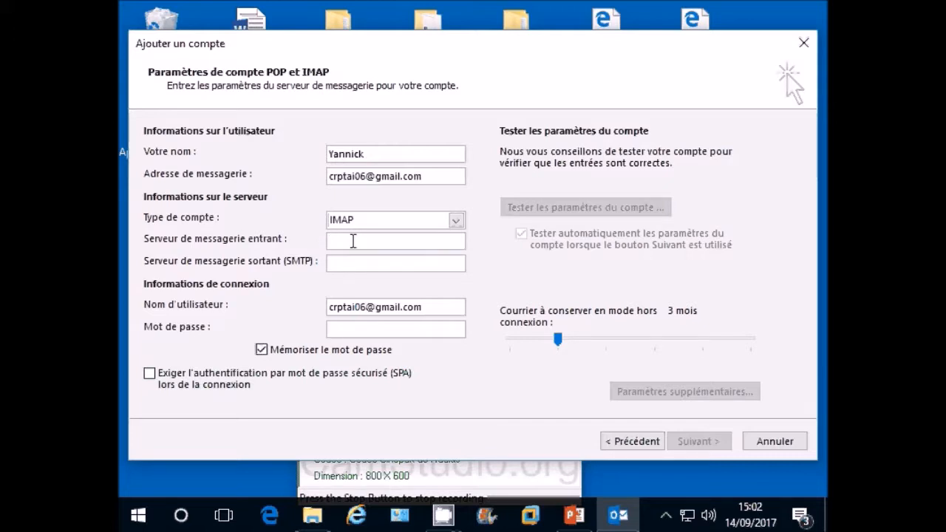
# - Enter imap.gmail.com as incoming server, smtp.gmail.com as outgoing server, and the account password
pyautogui.write('map')
pyautogui.write('.gmail.com')
pyautogui.click(358, 263)
pyautogui.write('s')
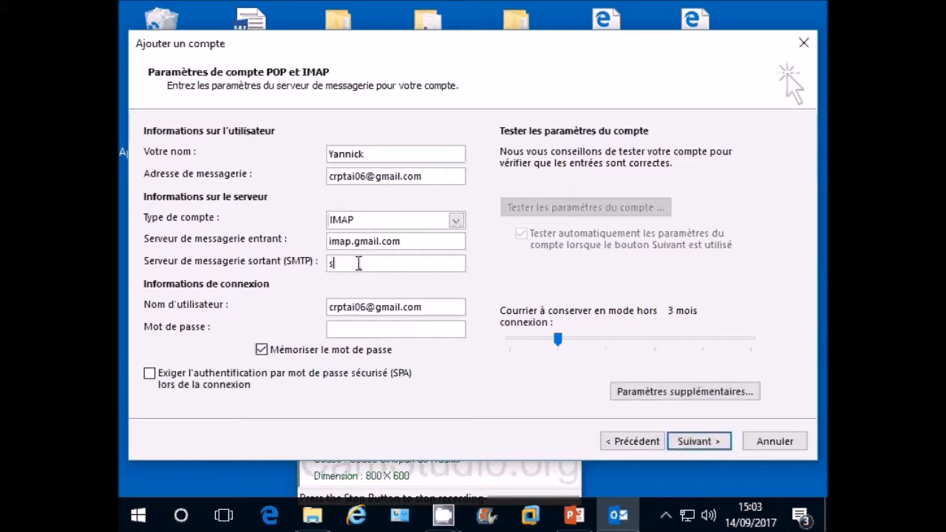
pyautogui.write('mtp.gmail.com')
pyautogui.click(389, 329)
pyautogui.write('**********')
# - In the advanced options, set SSL for both IMAP and SMTP and change the SMTP port to 465
pyautogui.click(691, 399)
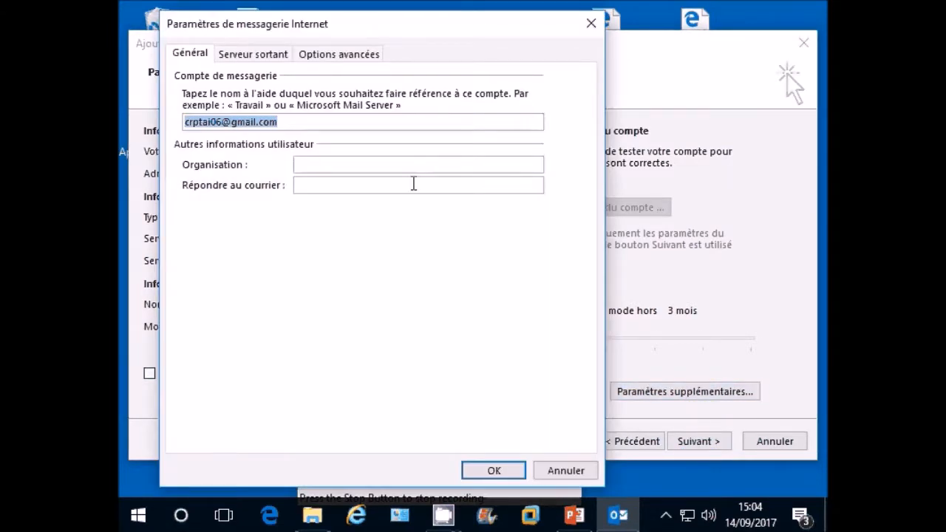
pyautogui.click(324, 59)
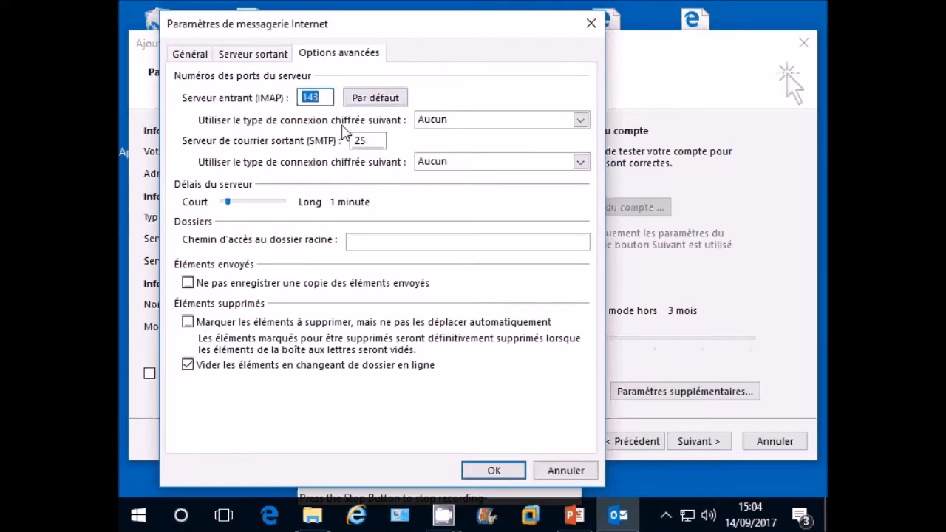
pyautogui.click(579, 120)
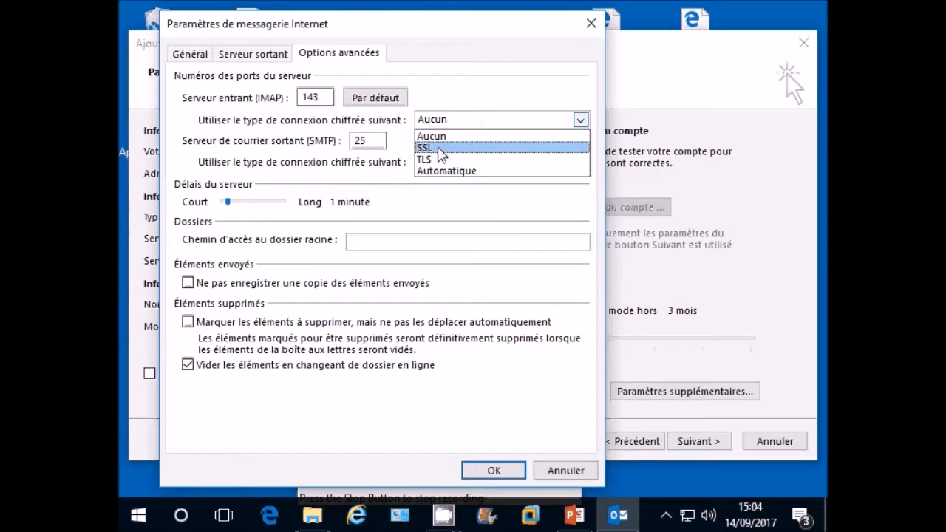
pyautogui.click(441, 149)
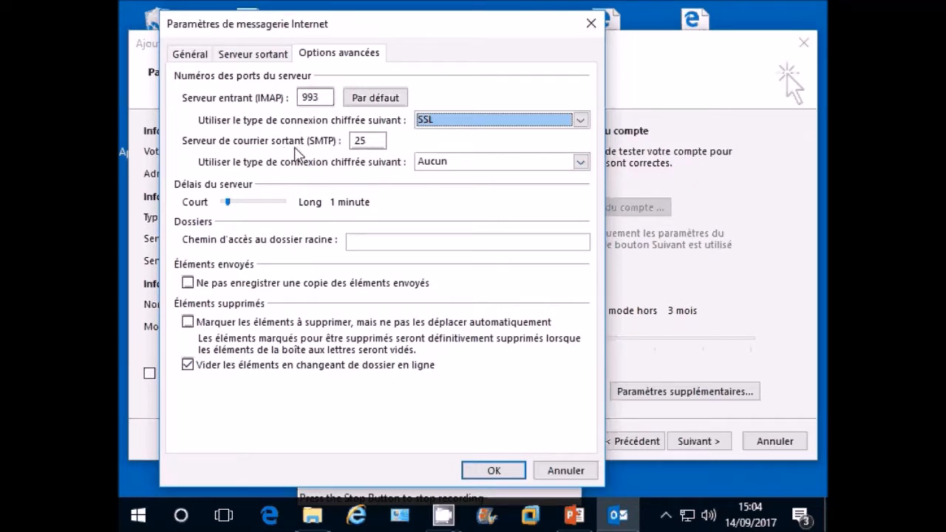
pyautogui.click(456, 168)
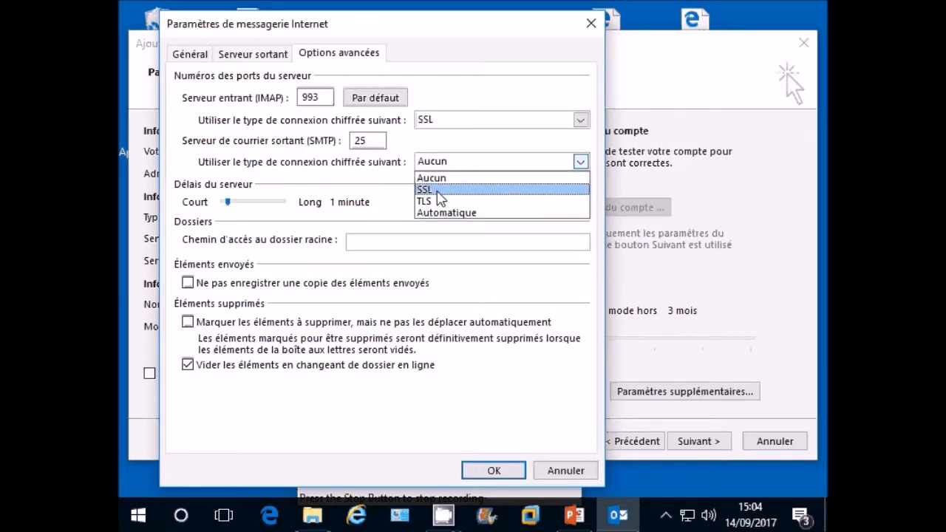
pyautogui.click(440, 191)
pyautogui.doubleClick(356, 141)
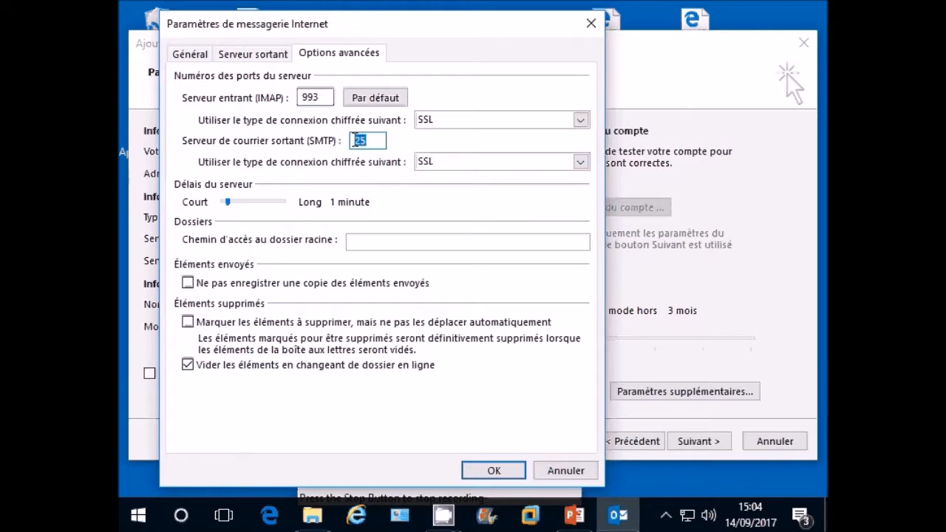
pyautogui.write('465')
pyautogui.click(257, 56)
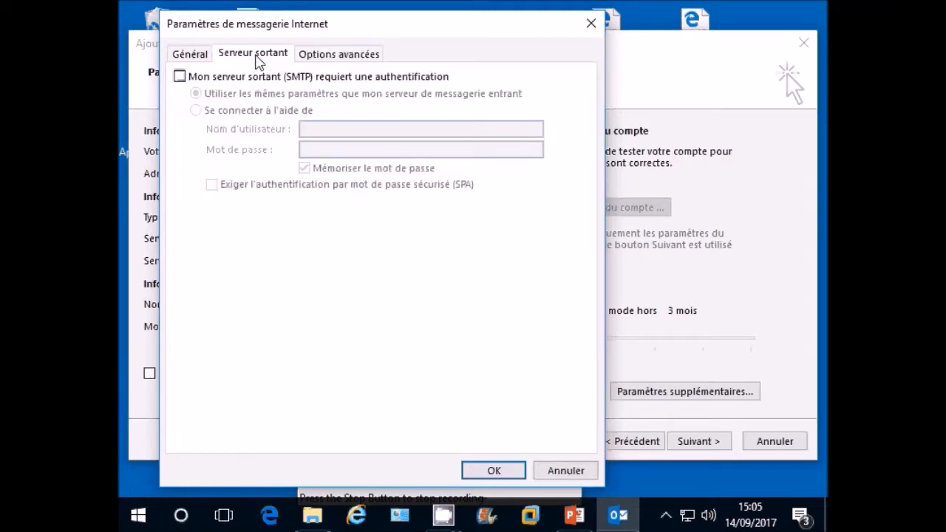
# - Enable 'Mon serveur sortant (SMTP) requiert une authentification' and apply the additional mail settings
pyautogui.click(180, 77)
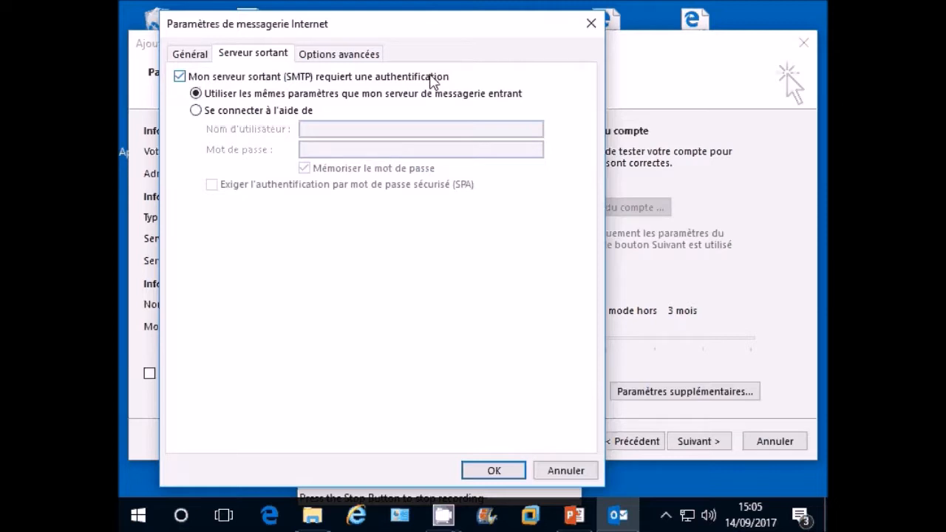
pyautogui.click(509, 475)
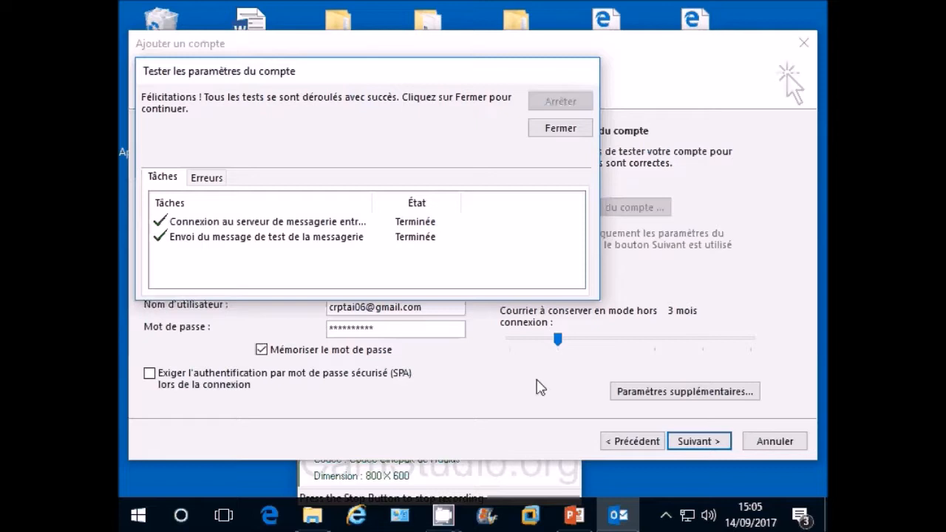
# - Close the successful test results, finish the wizard, and view the Gmail Boîte de réception
pyautogui.click(563, 130)
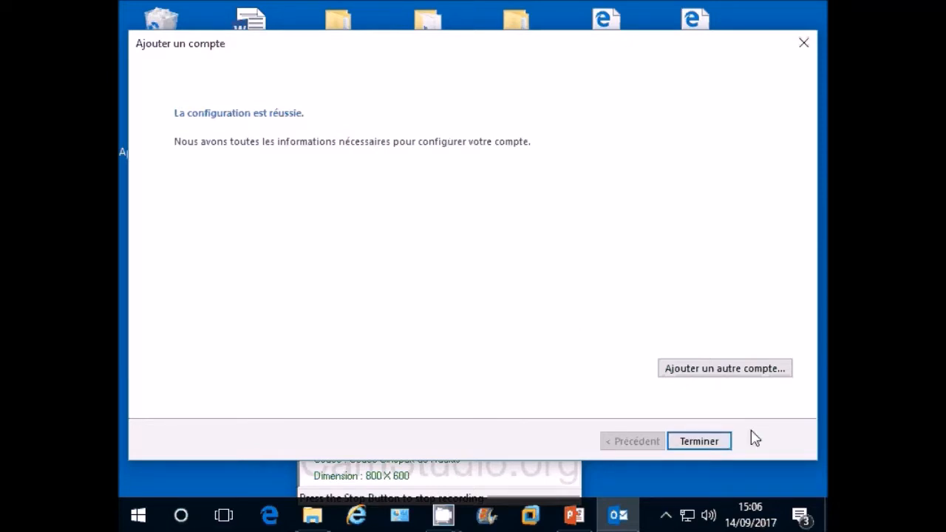
pyautogui.click(700, 442)
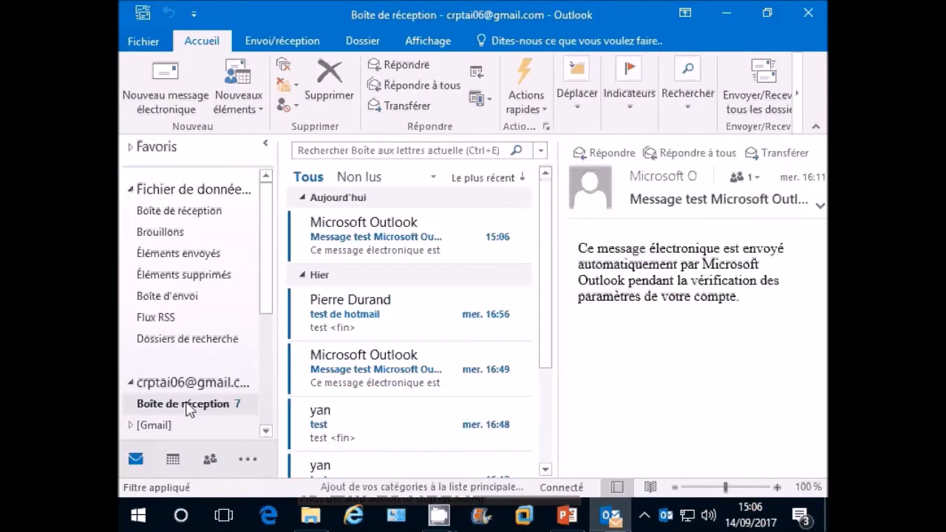
pyautogui.click(188, 406)
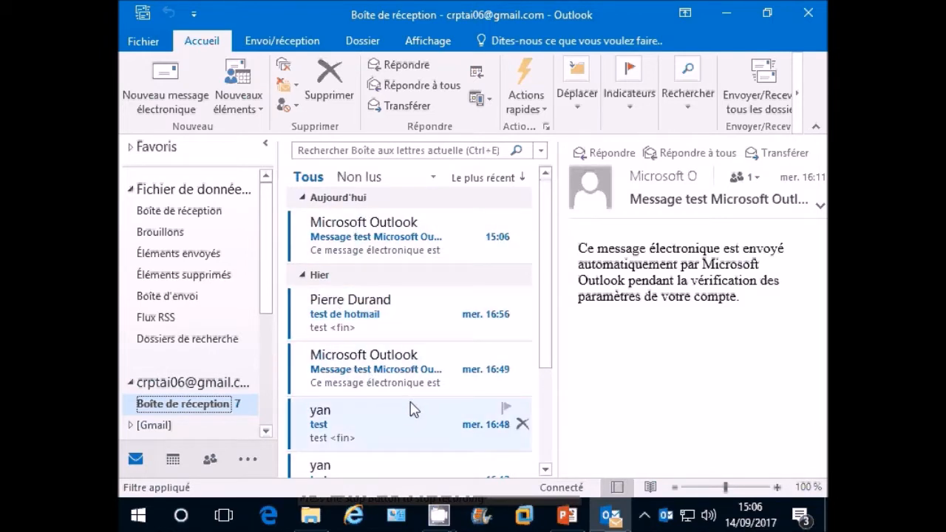
pyautogui.click(143, 43)
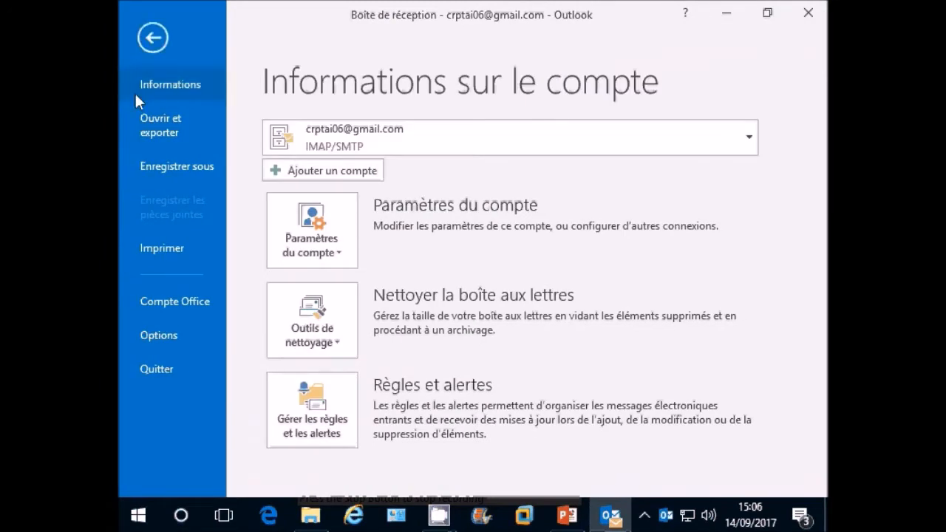
pyautogui.click(315, 244)
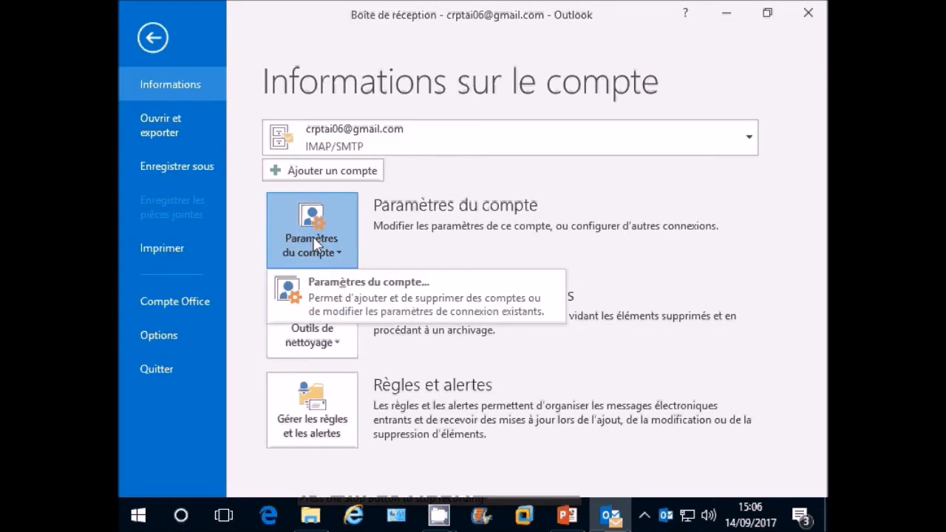
pyautogui.click(341, 300)
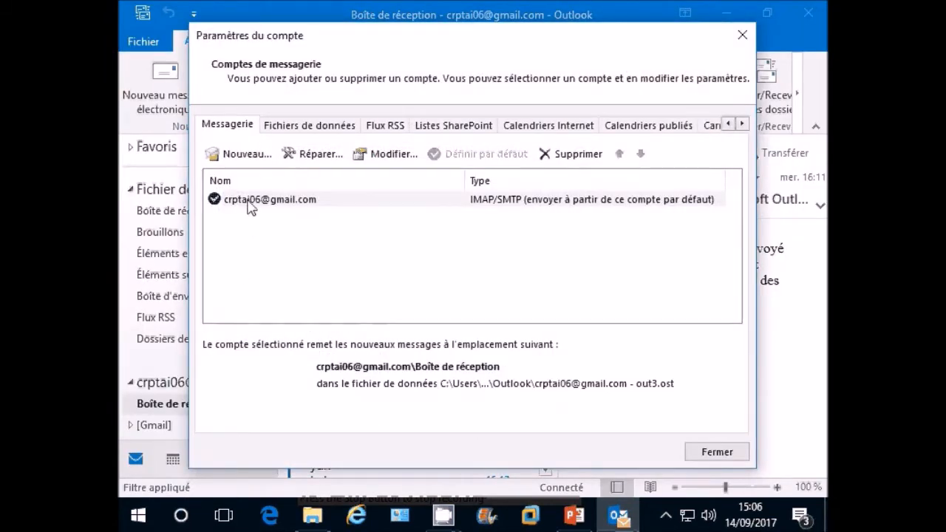
pyautogui.click(250, 204)
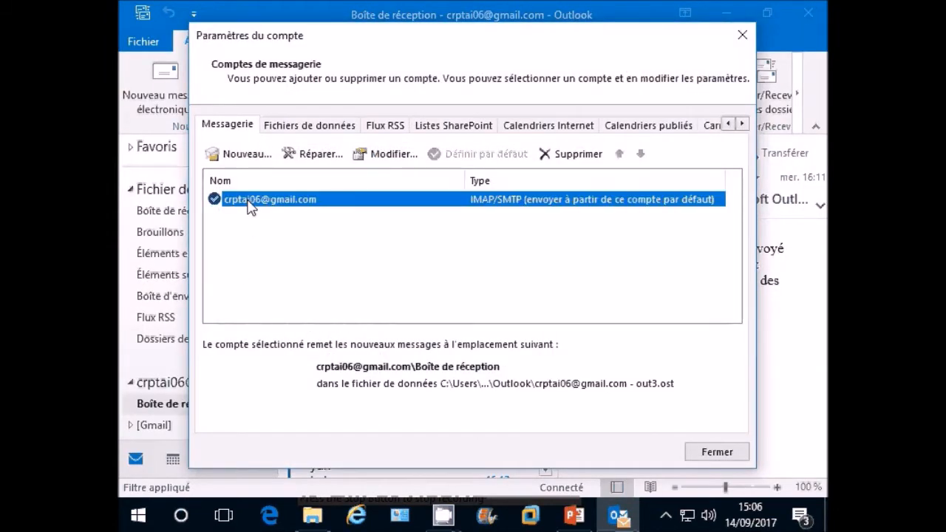
pyautogui.click(392, 153)
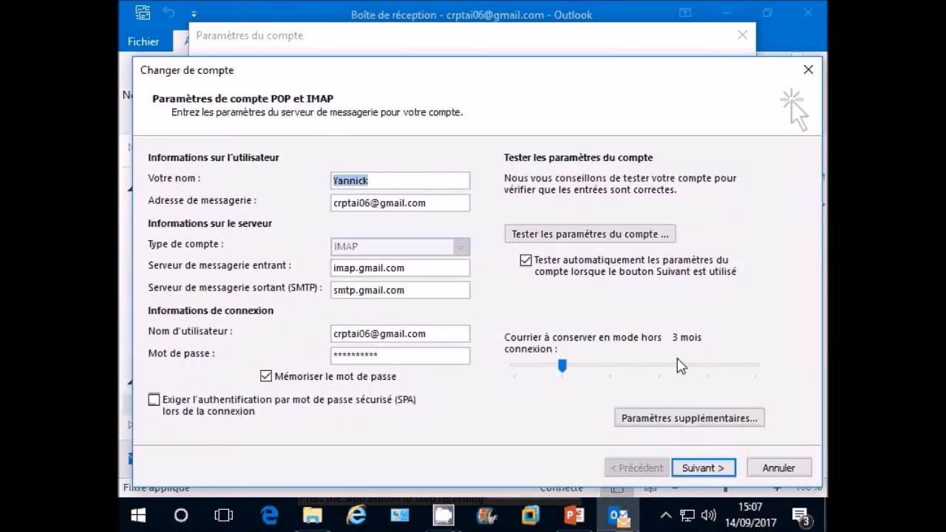
pyautogui.click(776, 470)
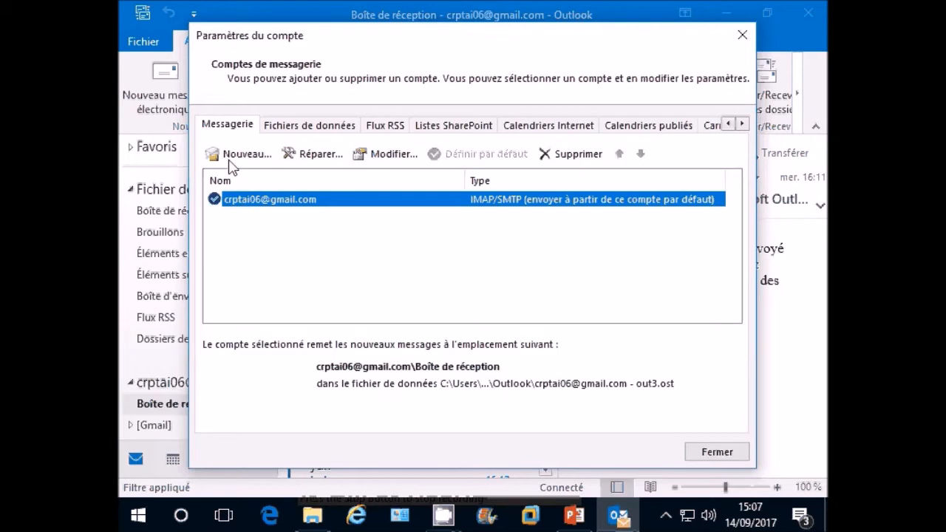
pyautogui.click(244, 154)
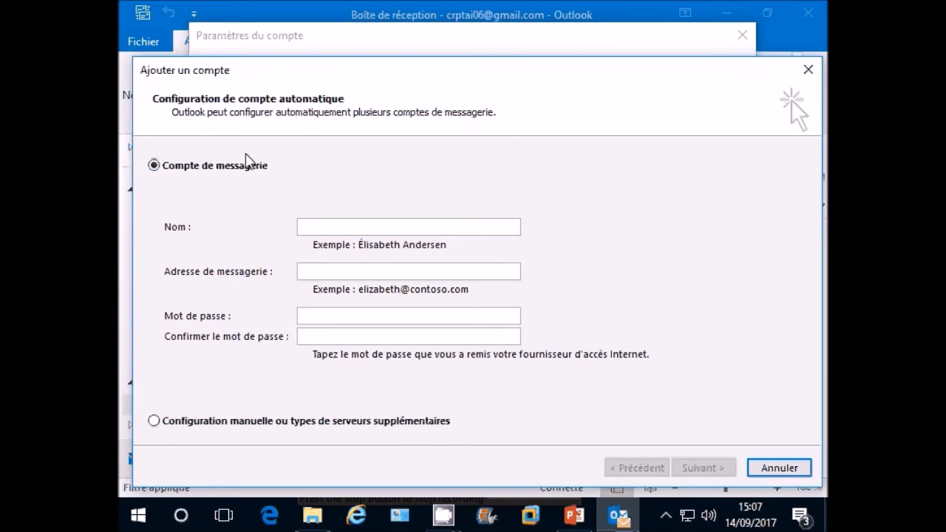
pyautogui.click(779, 468)
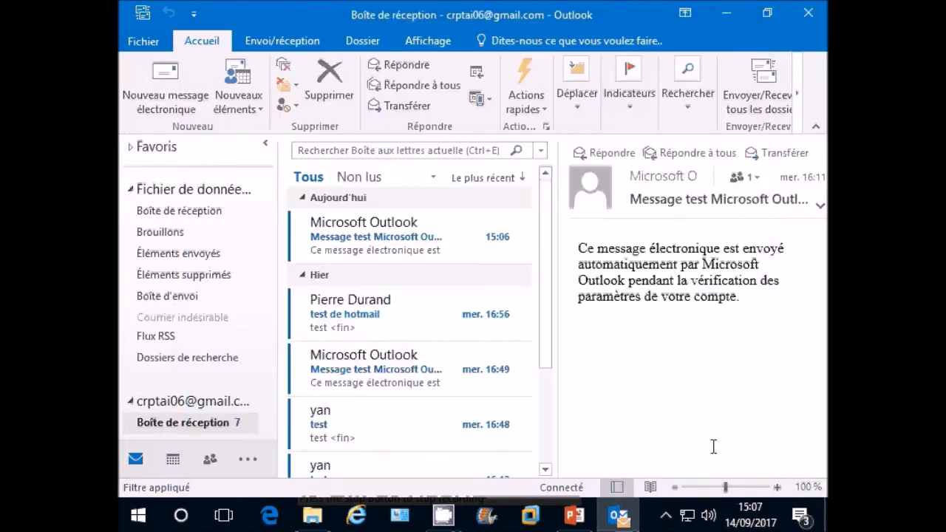